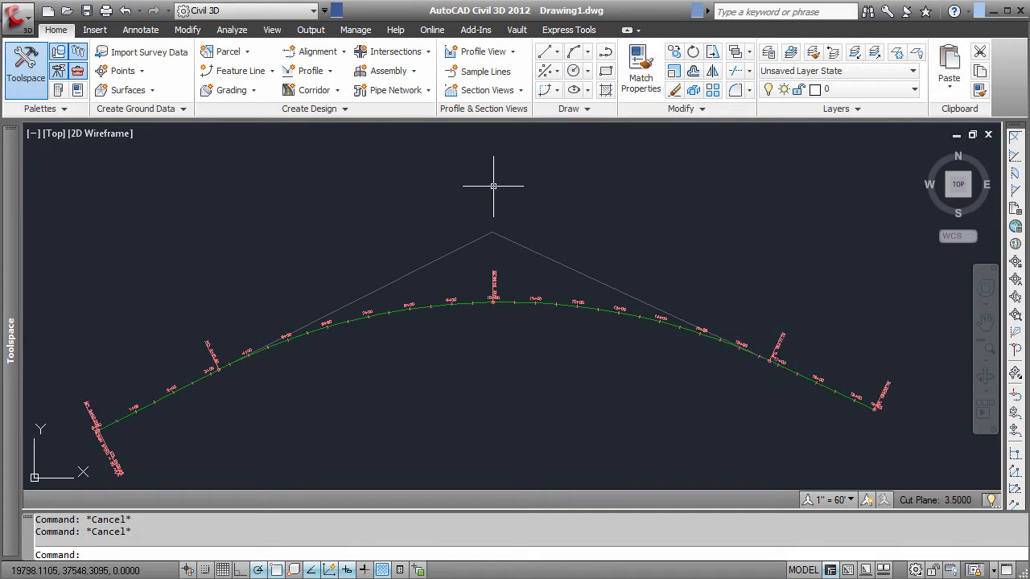
Step: Create a profile view for Alignment - (4), placing its origin in the empty area above the start of the alignment
left_click(332, 72)
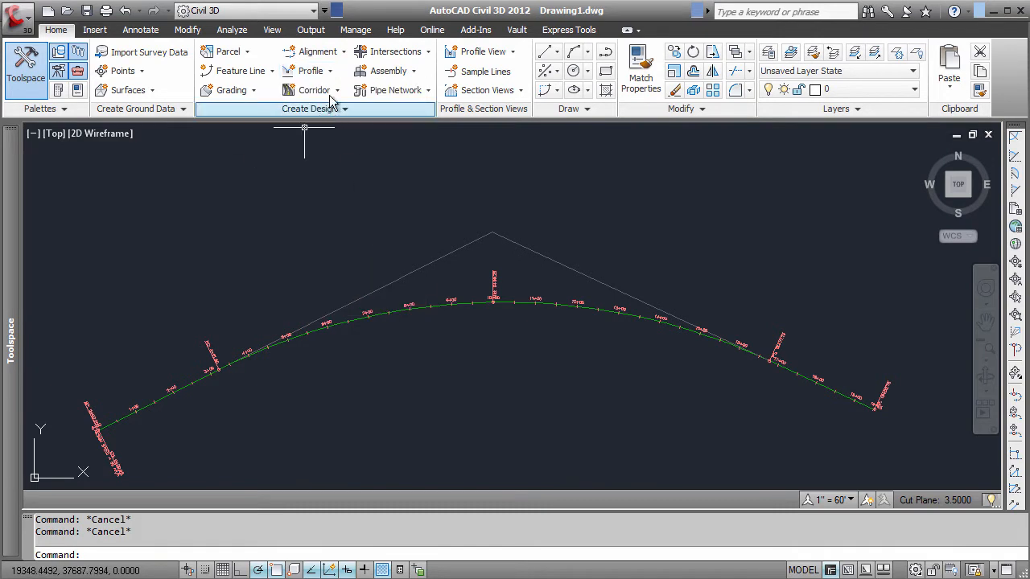
left_click(331, 72)
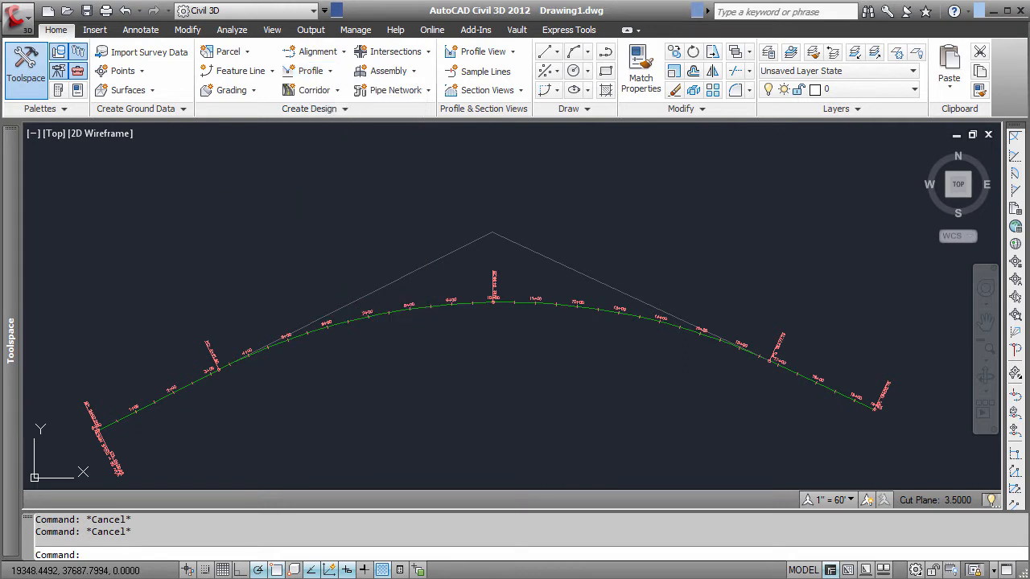
left_click(512, 53)
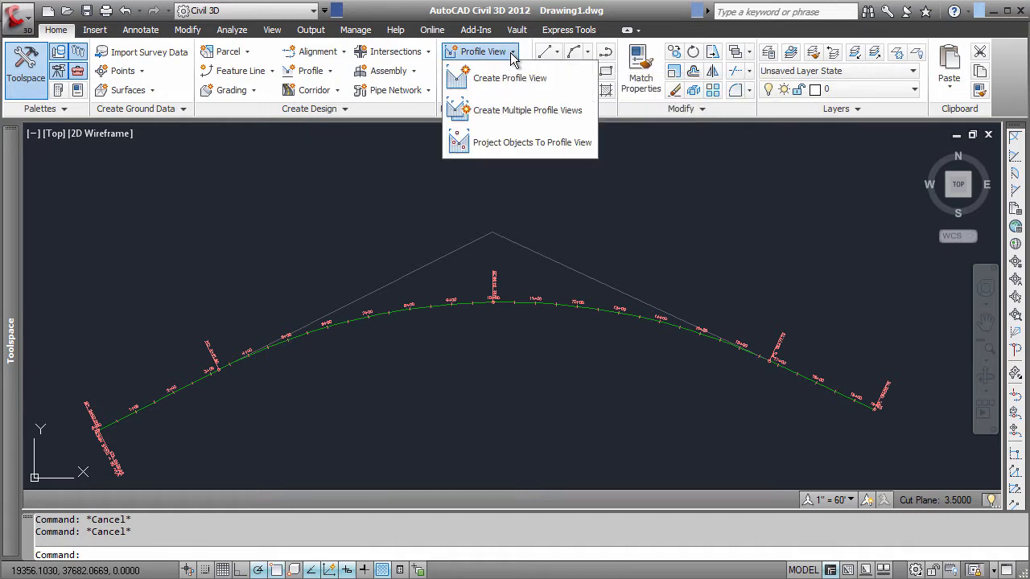
left_click(505, 77)
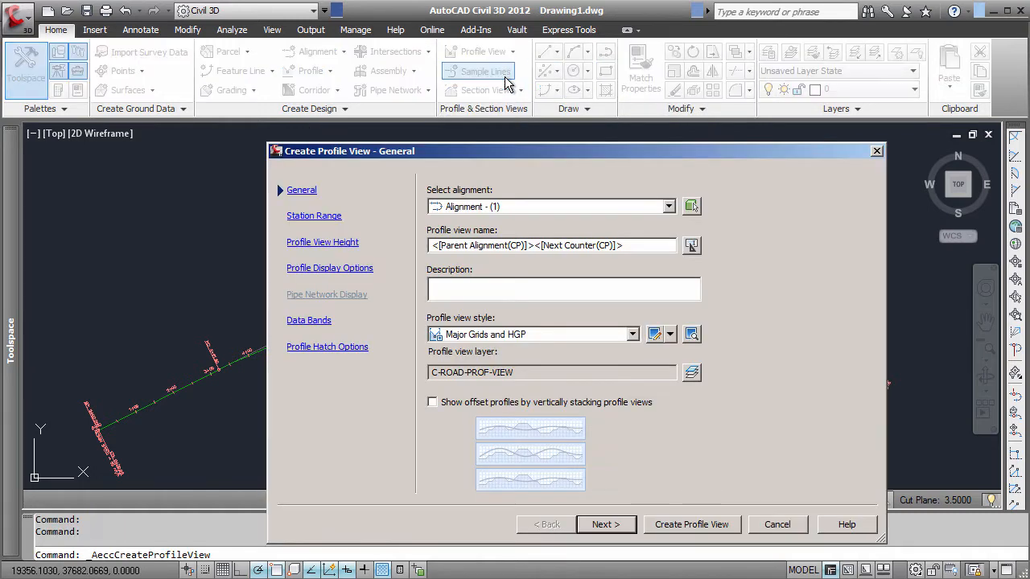
left_click(669, 207)
left_click(495, 222)
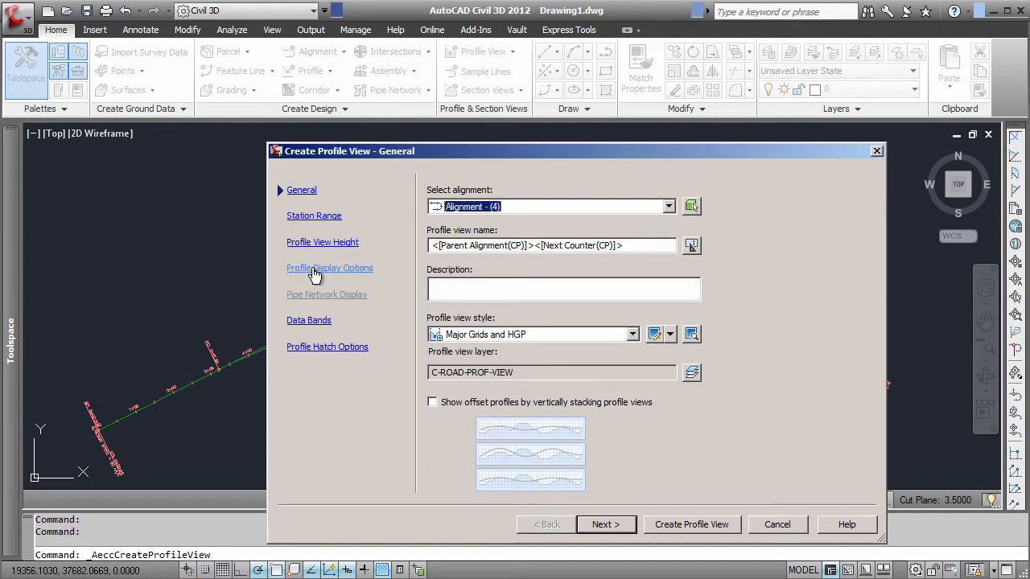
left_click(684, 525)
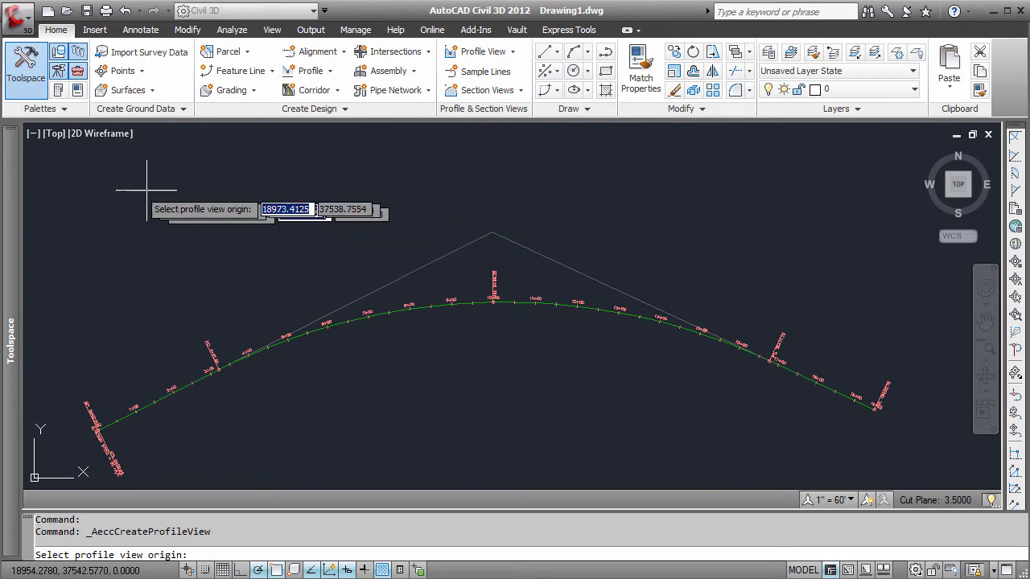
left_click(91, 172)
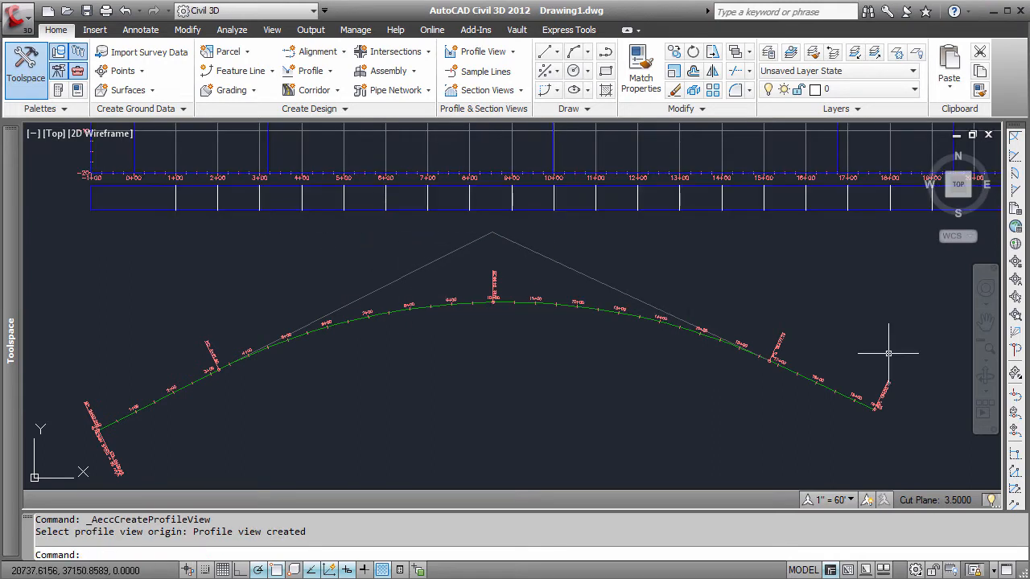
Step: Start a new layout profile on the Alignment - (4) profile view using the Profile Creation Tools
left_click(987, 362)
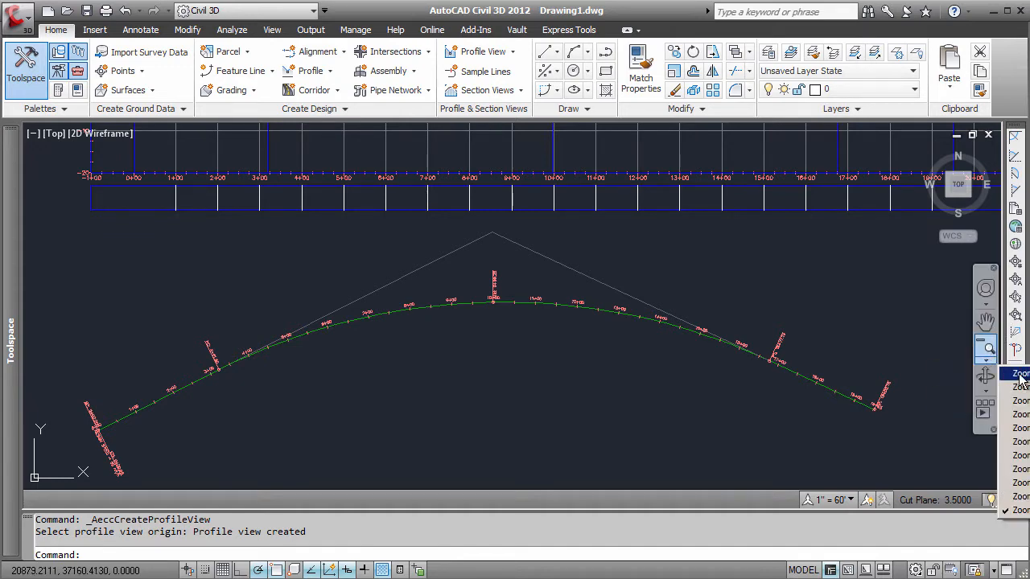
left_click(1019, 375)
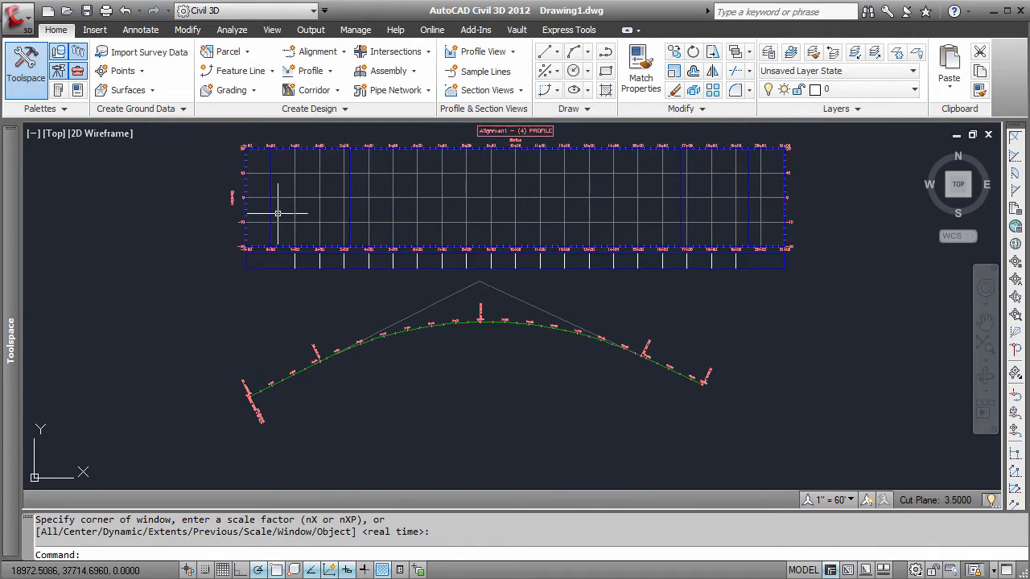
mouse_move(277, 213)
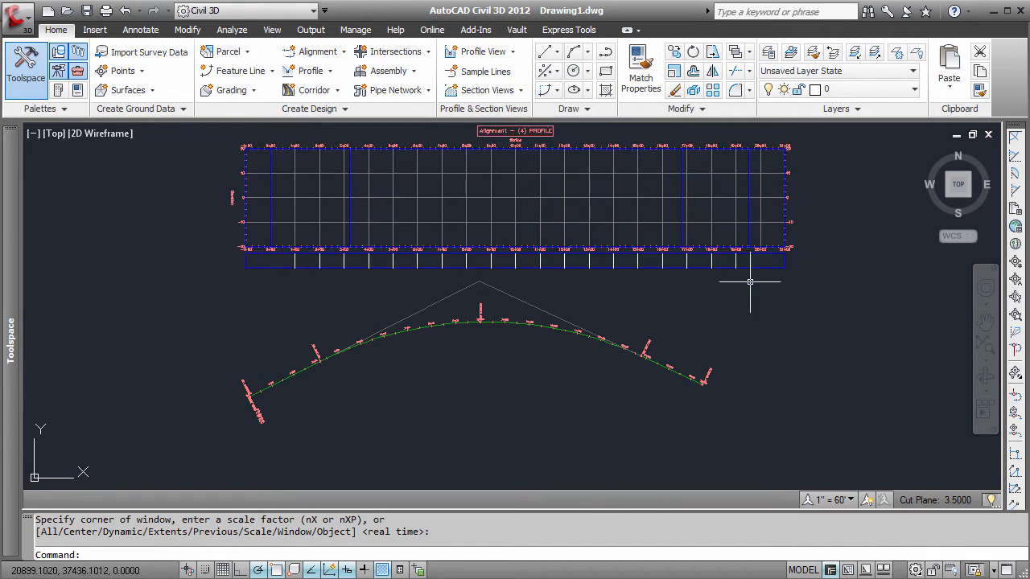
left_click(986, 361)
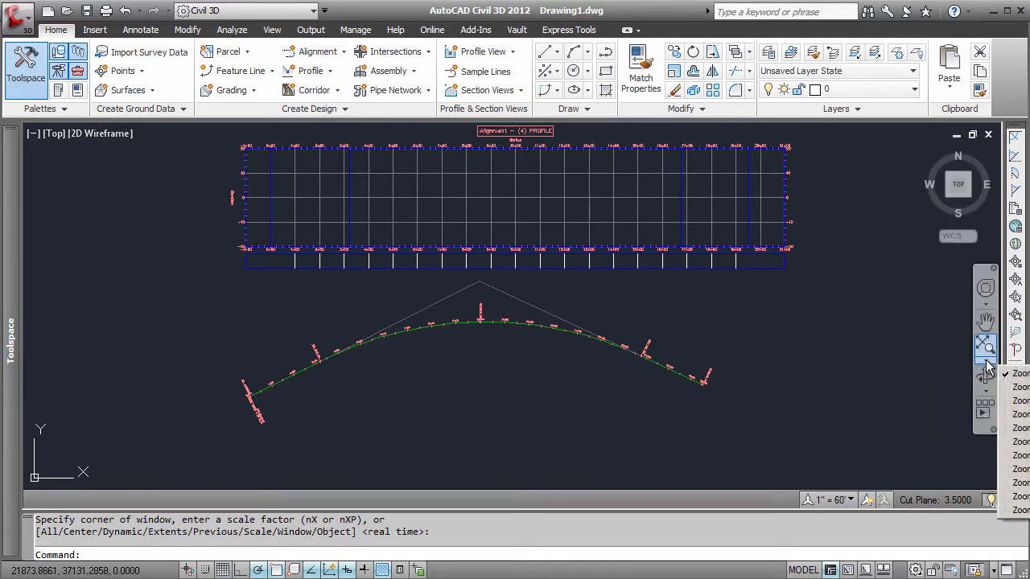
left_click(1021, 387)
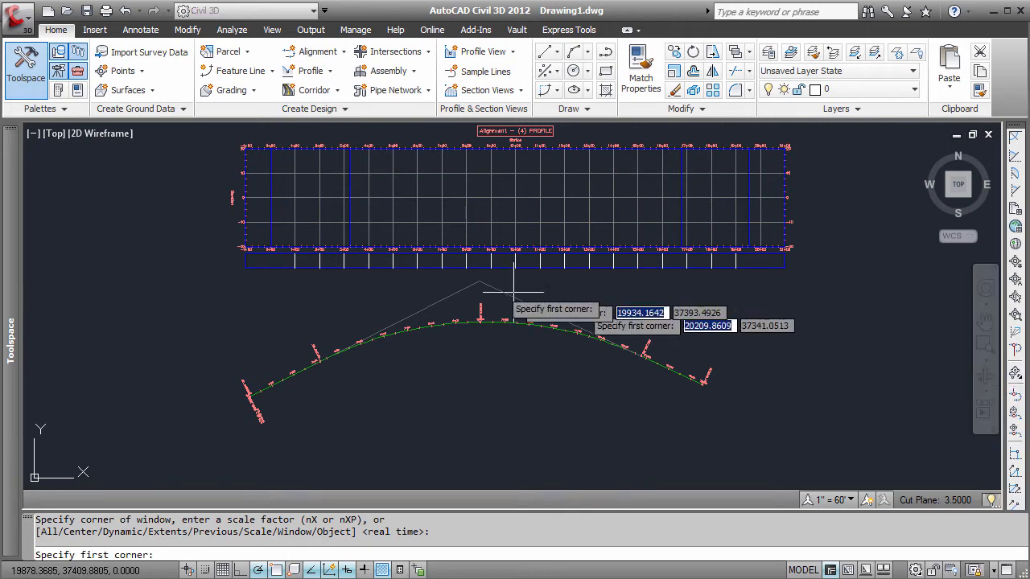
left_click(221, 135)
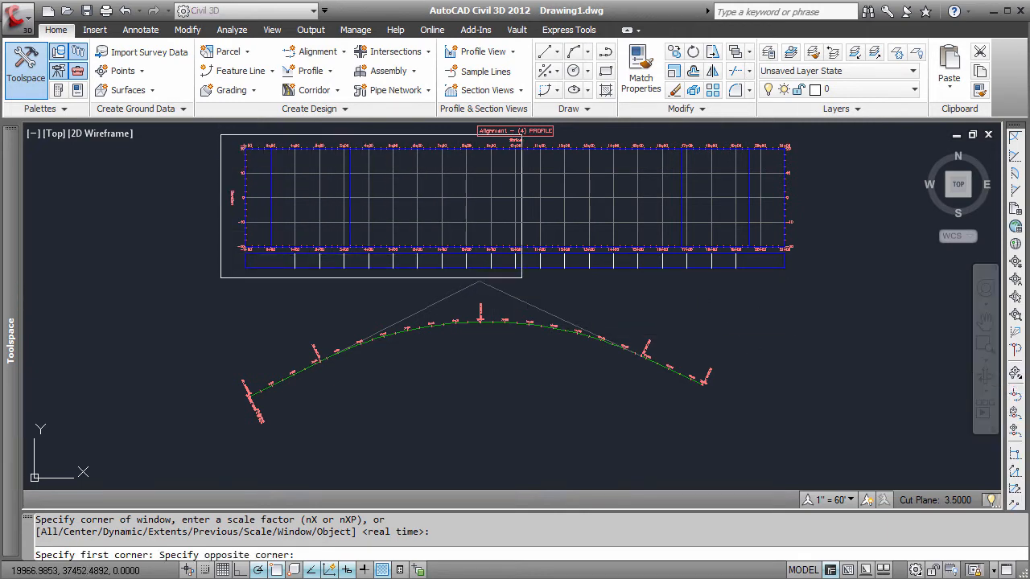
left_click(521, 278)
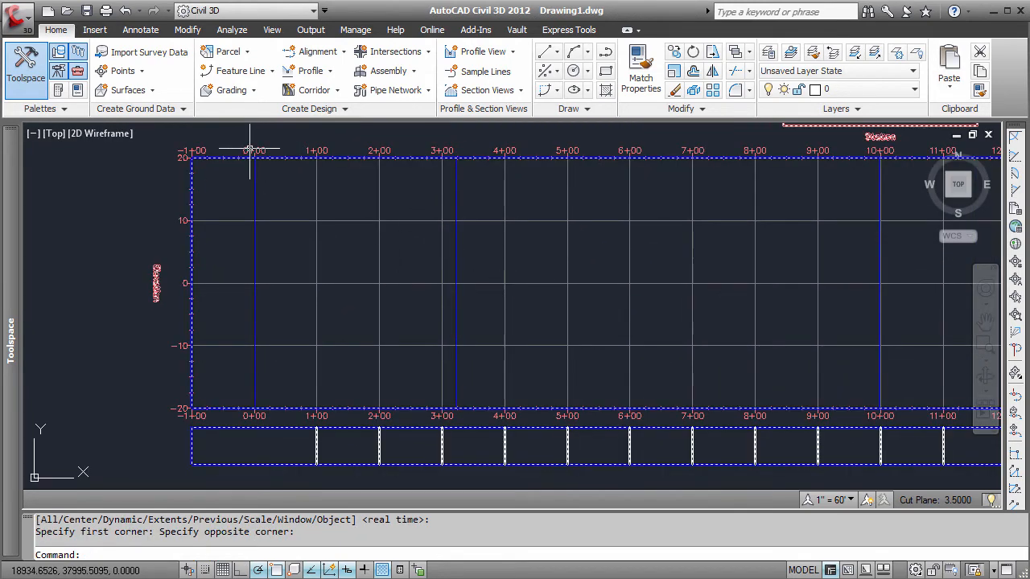
mouse_move(252, 153)
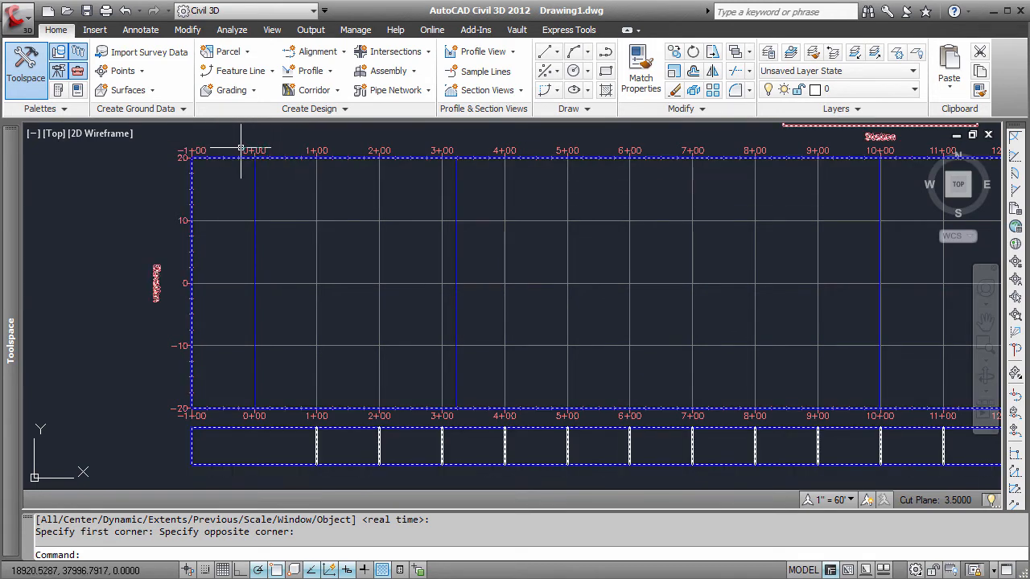
left_click(333, 71)
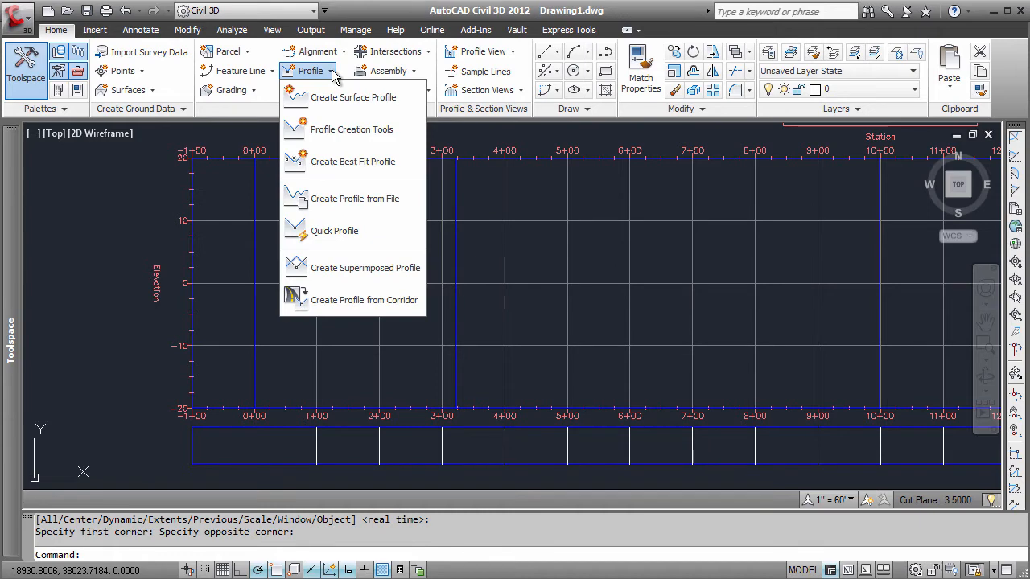
left_click(344, 134)
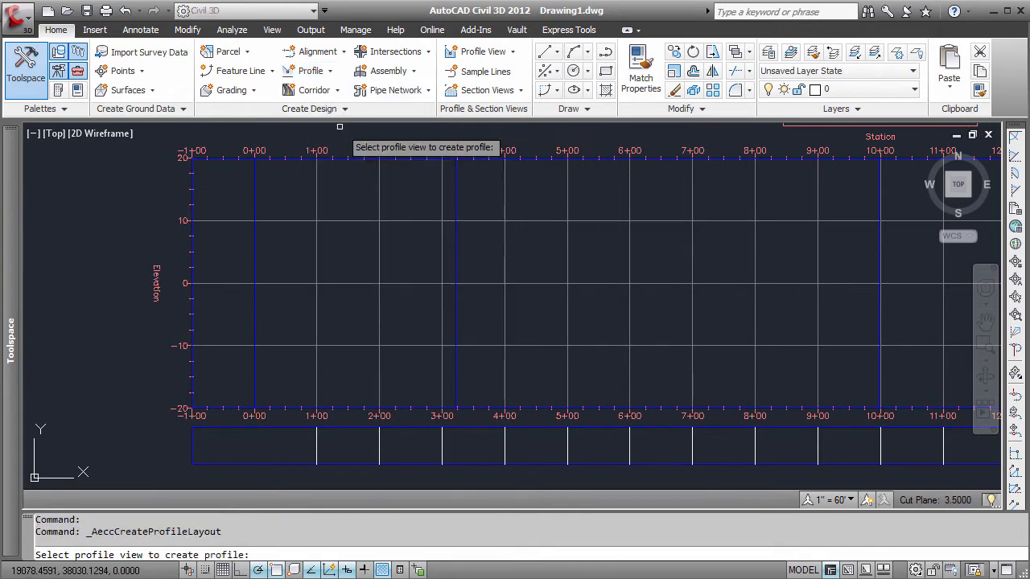
left_click(190, 187)
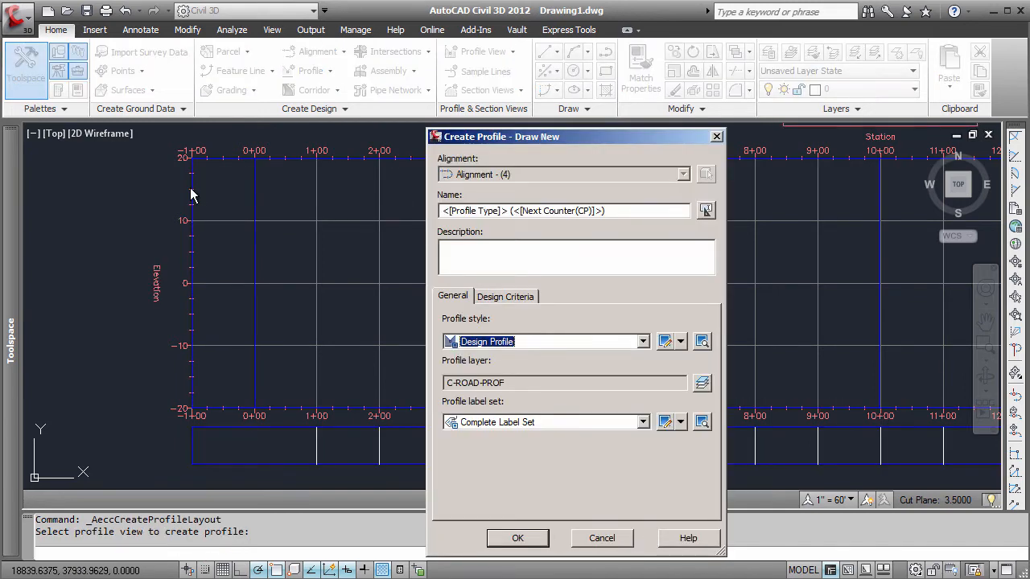
Step: Enable criteria-based design with the AASHTO 2001 Standard minimum K table and the Basic design check set, and create the profile
left_click(496, 297)
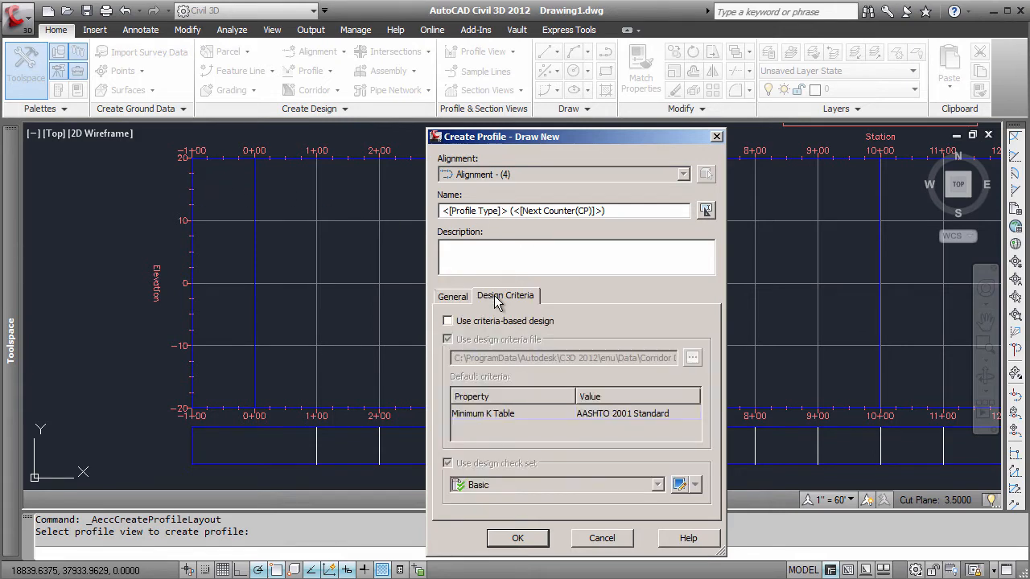
left_click(448, 321)
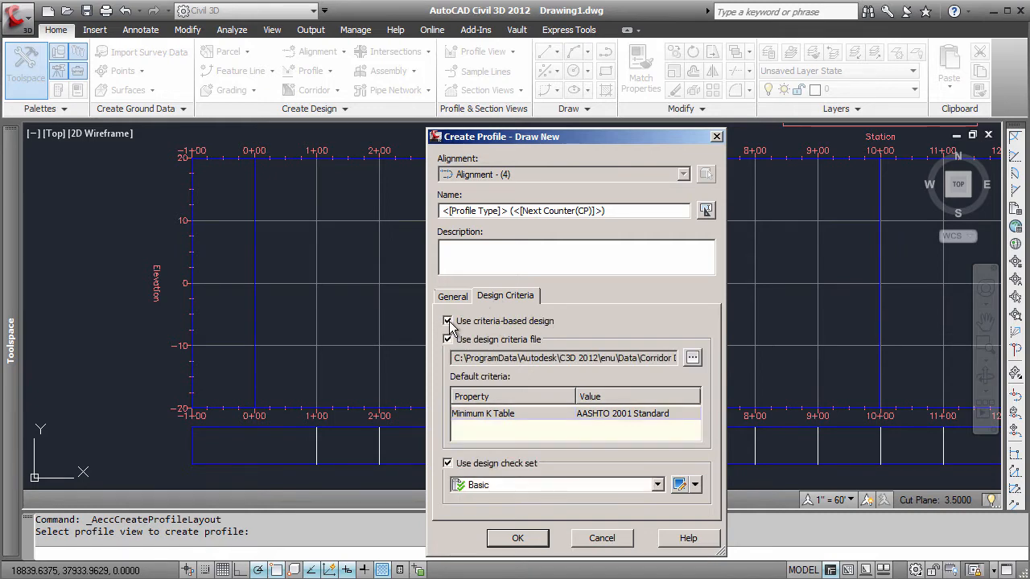
left_click(605, 417)
left_click(617, 417)
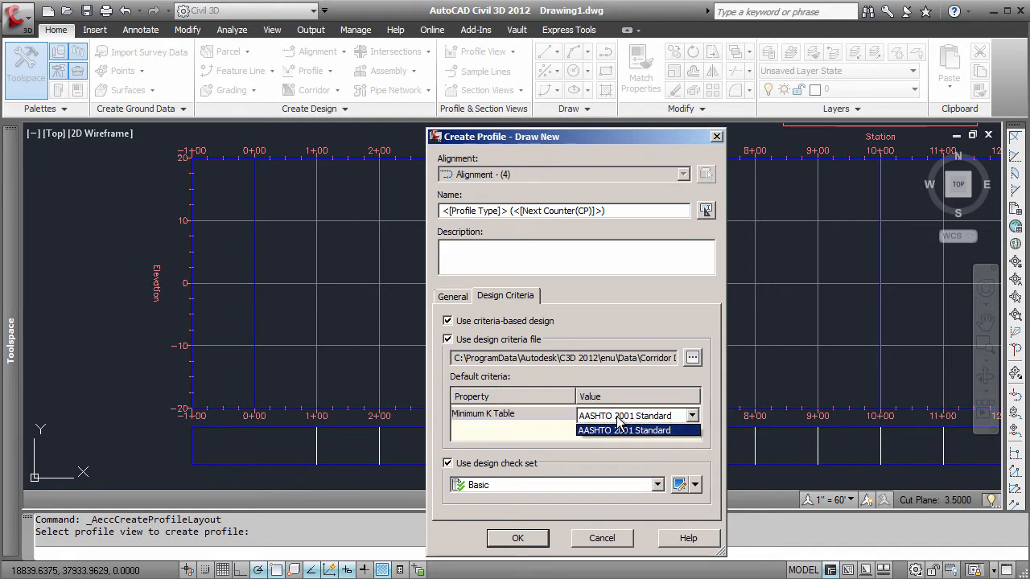
left_click(535, 433)
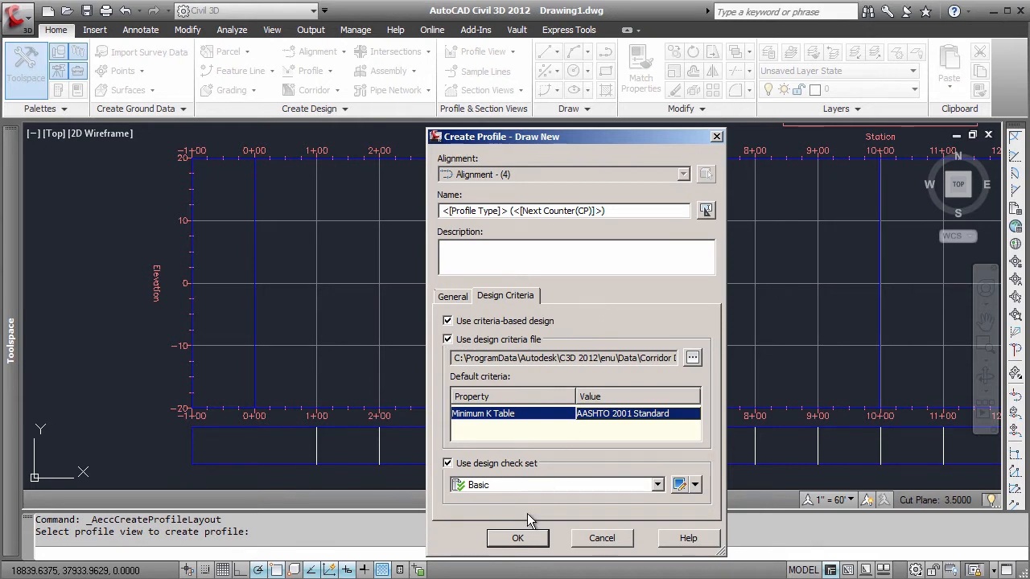
left_click(517, 538)
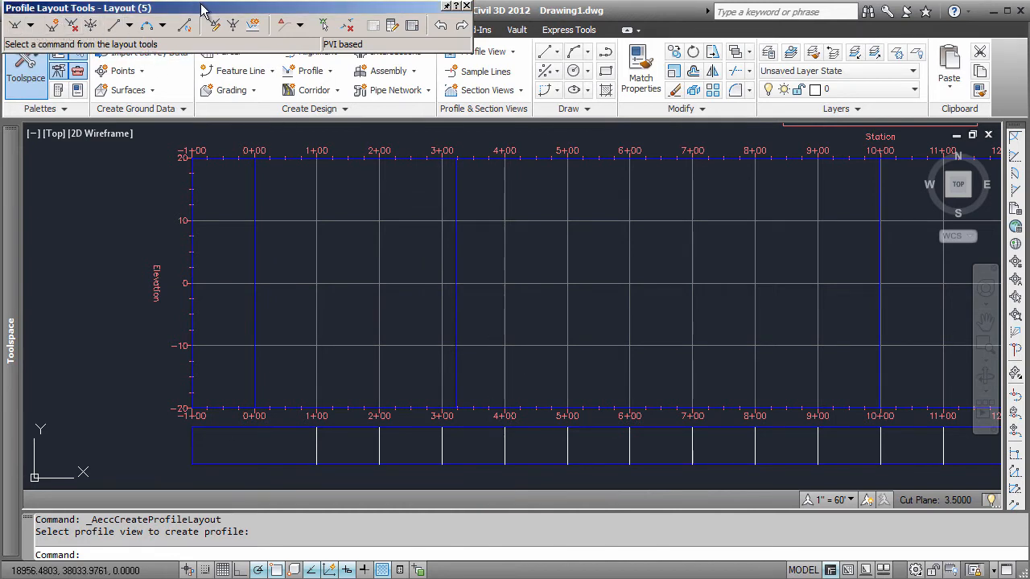
Step: Draw tangents with curves from station 0+00 at elevation 20' through about 1+83 at 20' and 7+14 at 13' to 10+69 at 13'
left_click_drag(202, 11, 233, 55)
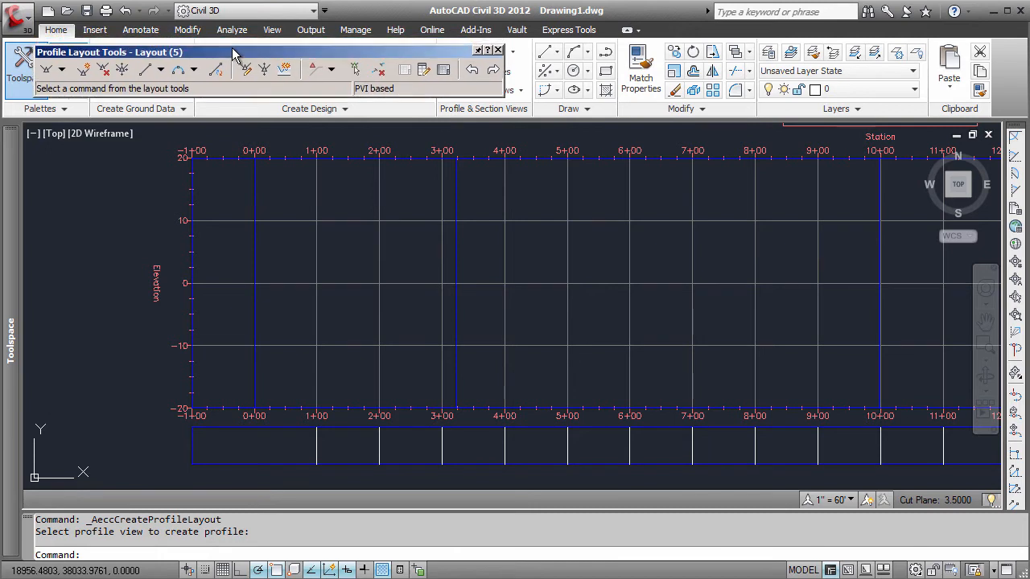
left_click(61, 70)
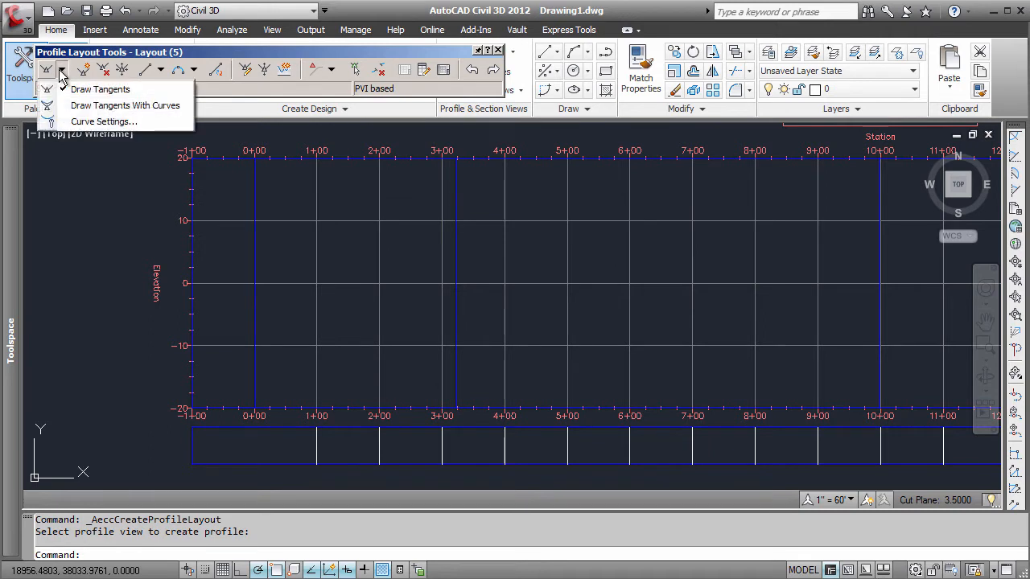
left_click(100, 107)
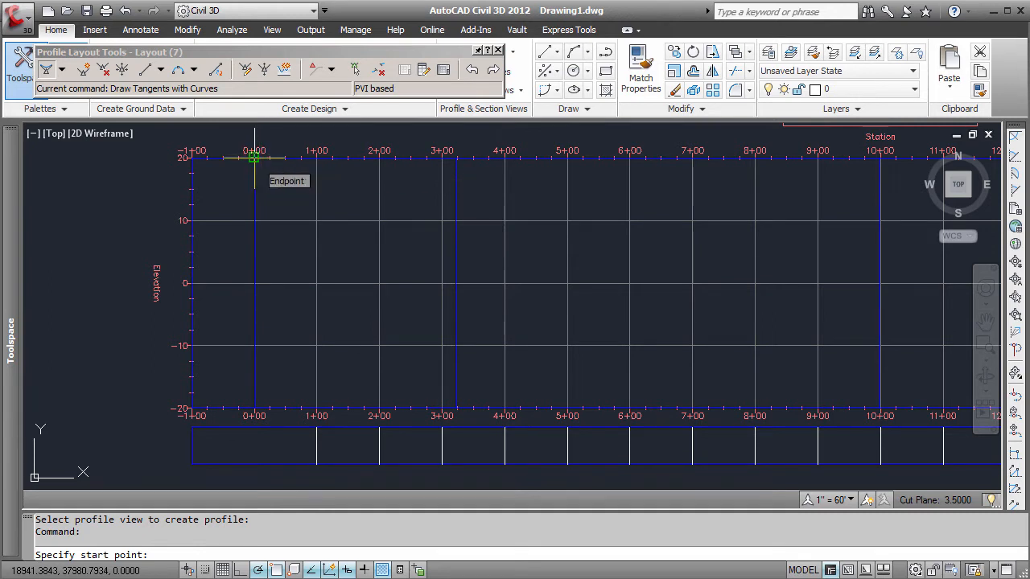
left_click(254, 157)
left_click(368, 157)
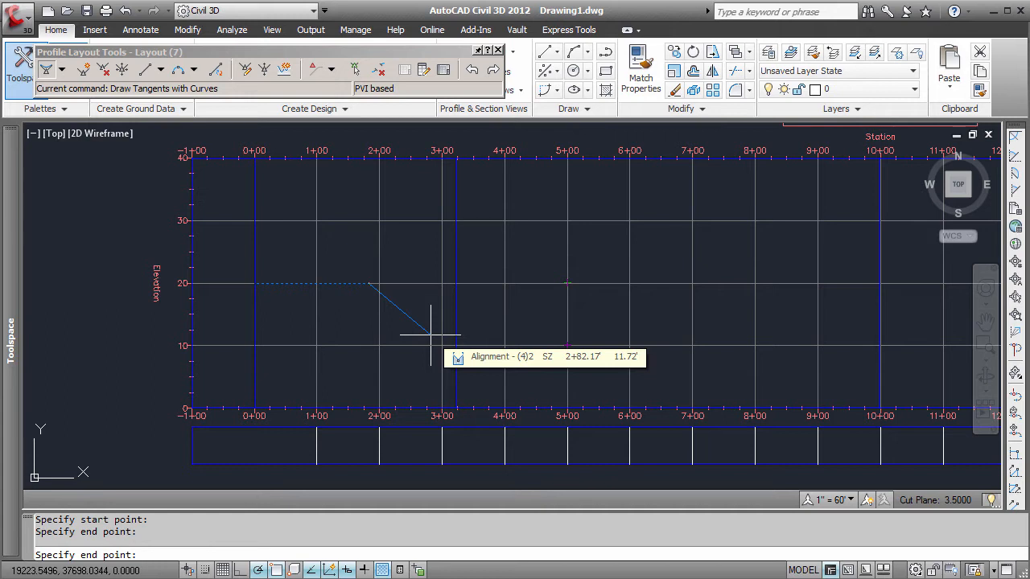
left_click(701, 327)
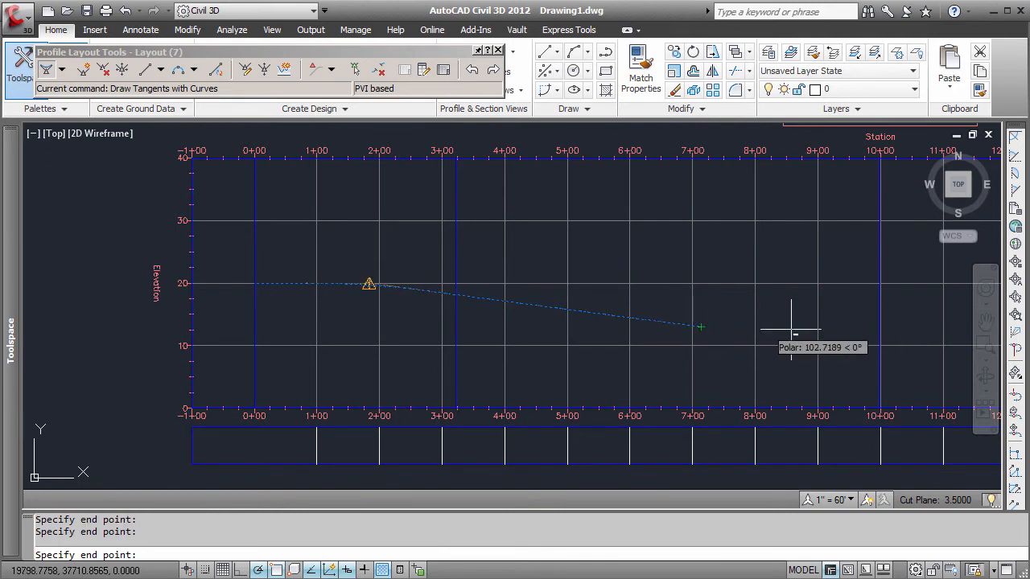
left_click(925, 327)
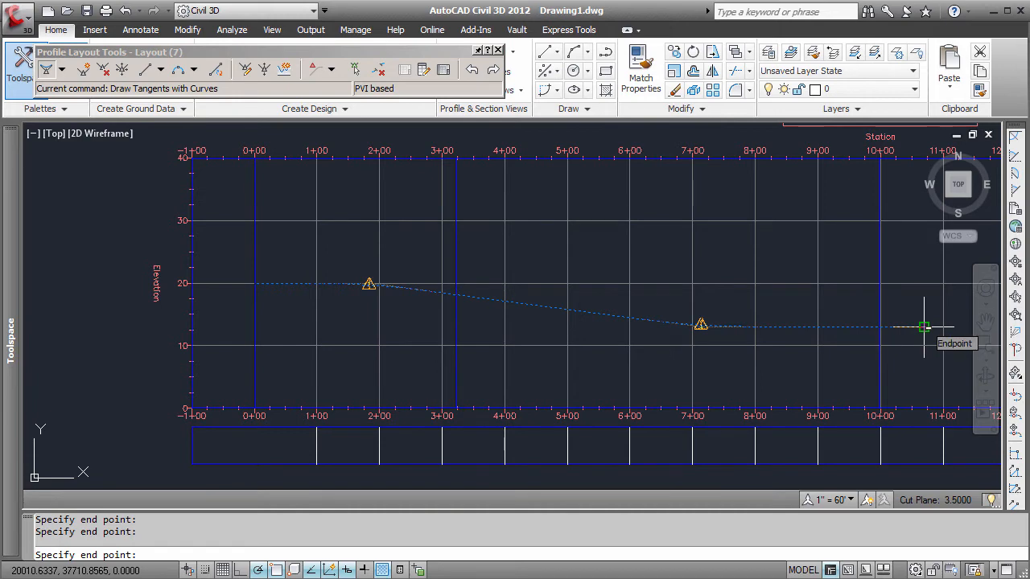
key("Escape")
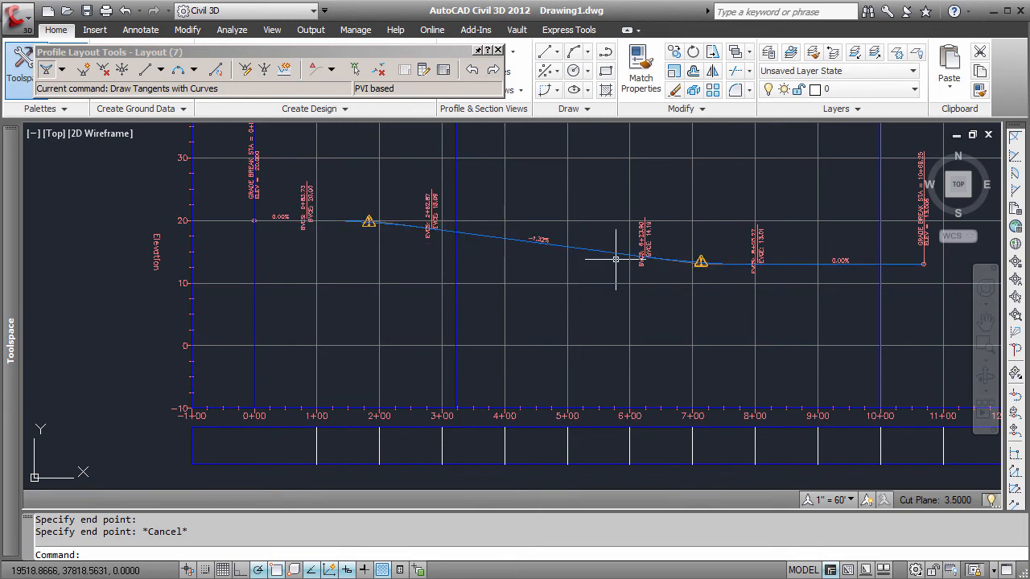
Step: Open the layout profile's entity grid and enlarge it to examine the PVI, curve length and K value data
mouse_move(616, 259)
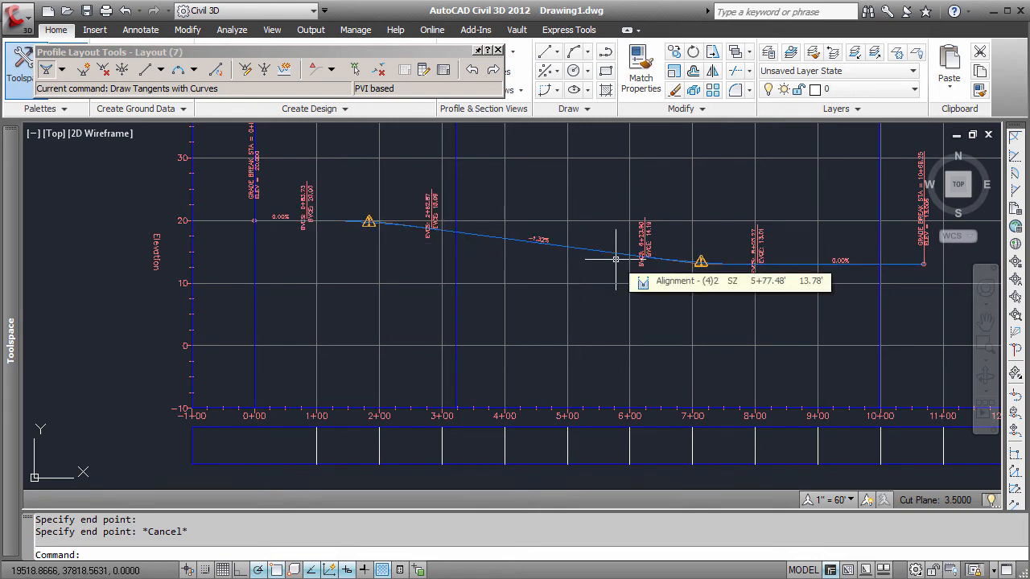
left_click(985, 320)
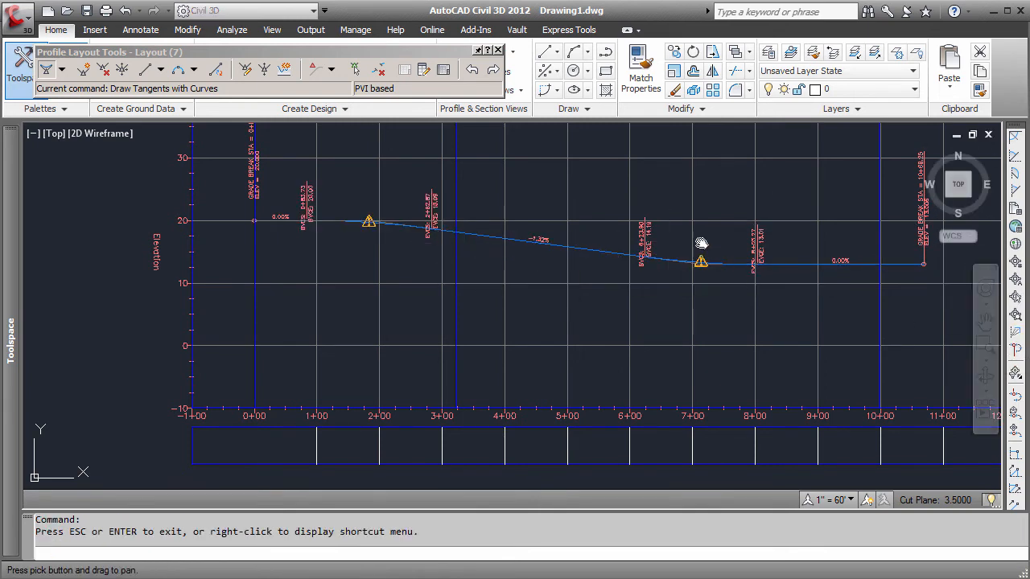
left_click_drag(658, 206, 658, 234)
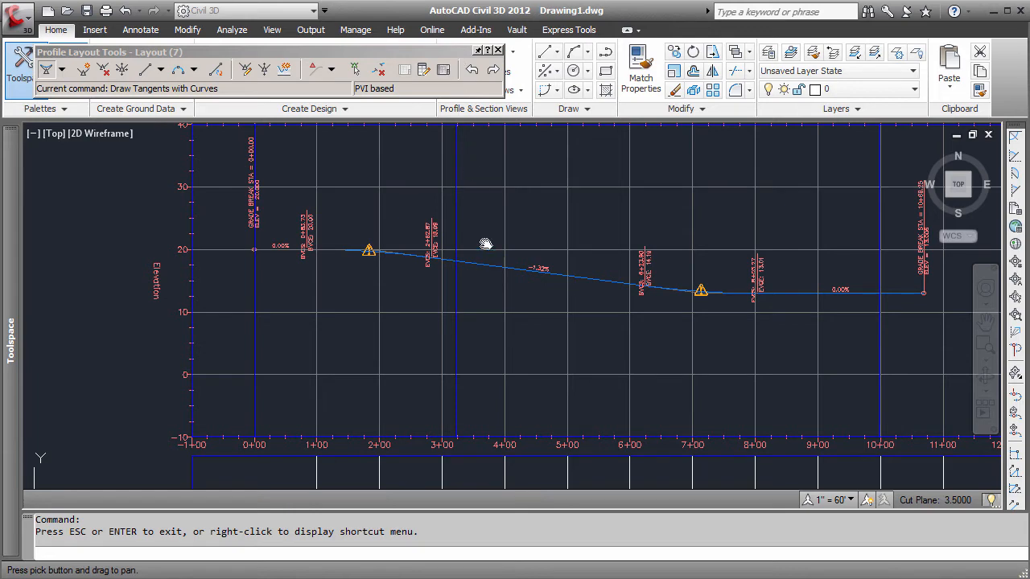
left_click(443, 71)
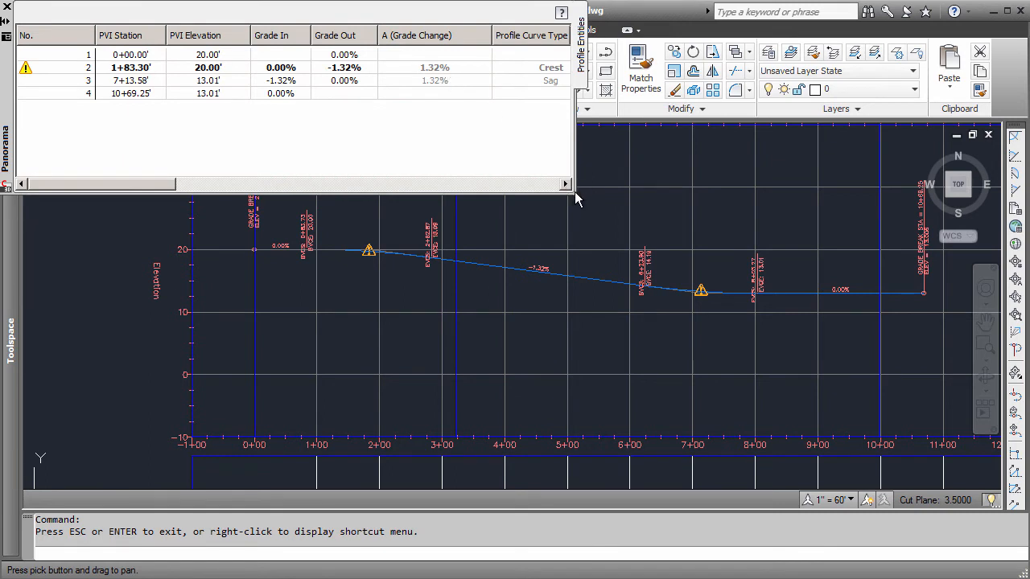
left_click_drag(573, 194, 860, 266)
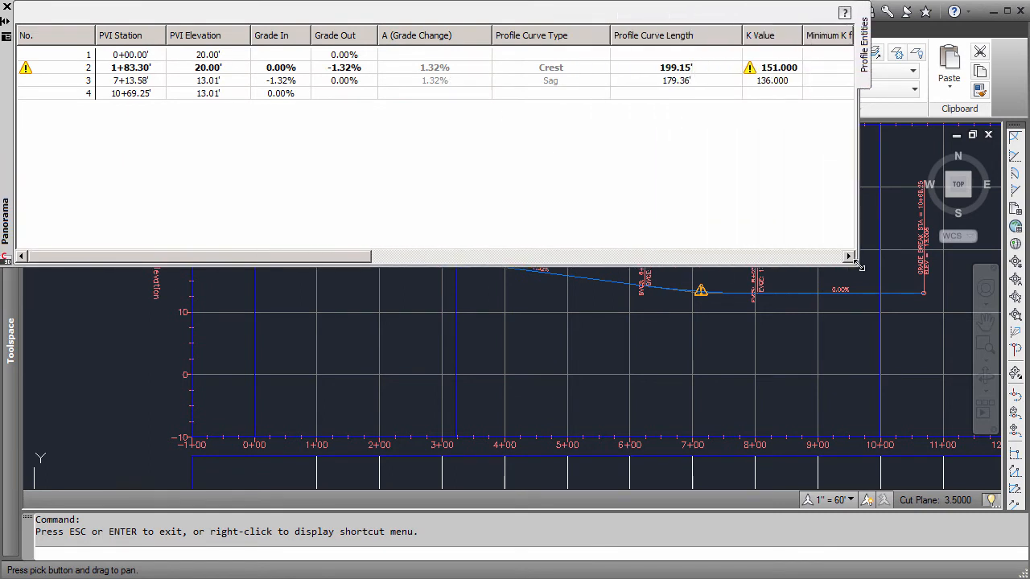
Step: Examine the crest curve's K value row in the entity grid, and close the grid and the profile layout tools
left_click(787, 71)
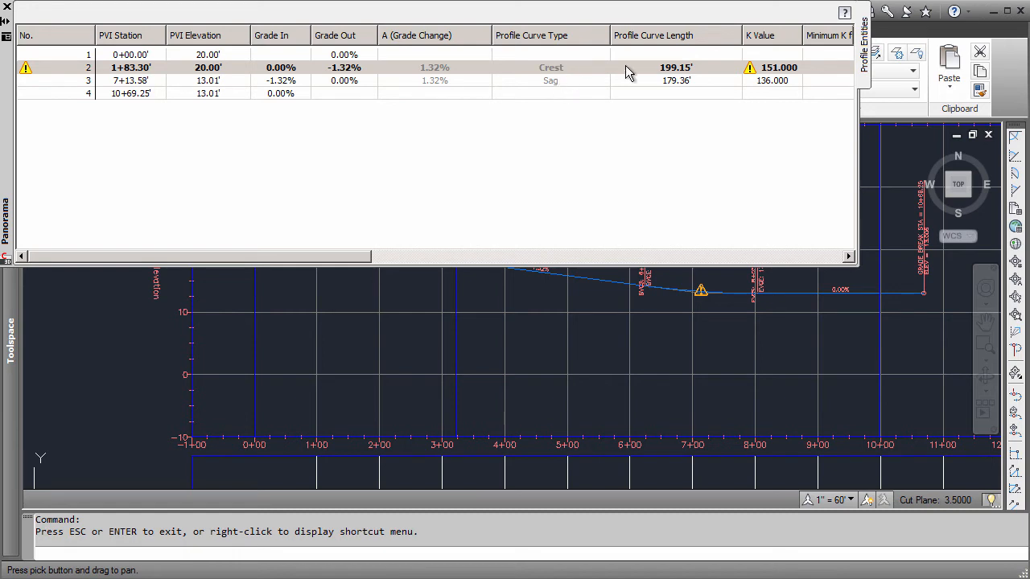
left_click(6, 9)
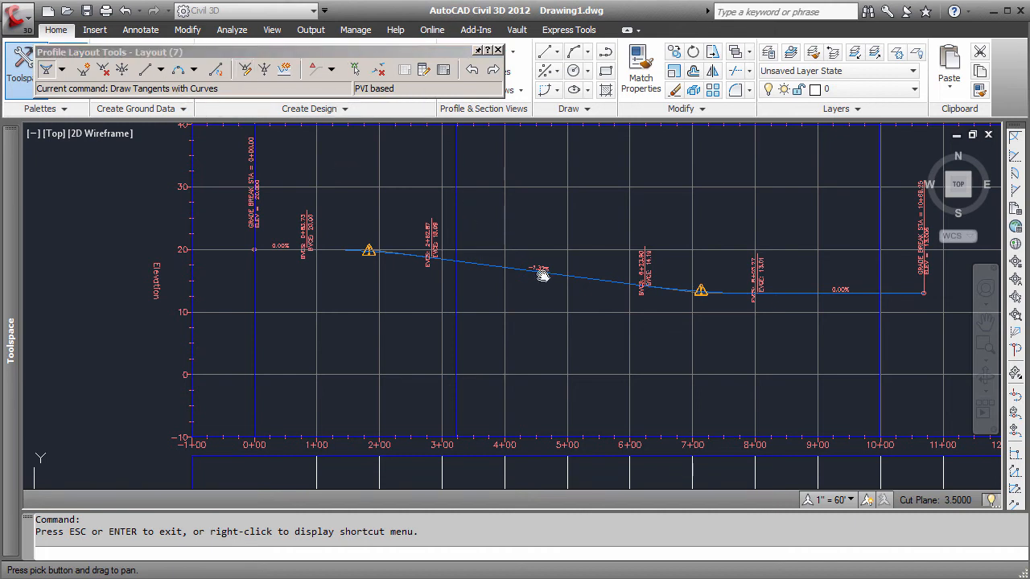
key("Escape")
left_click(587, 277)
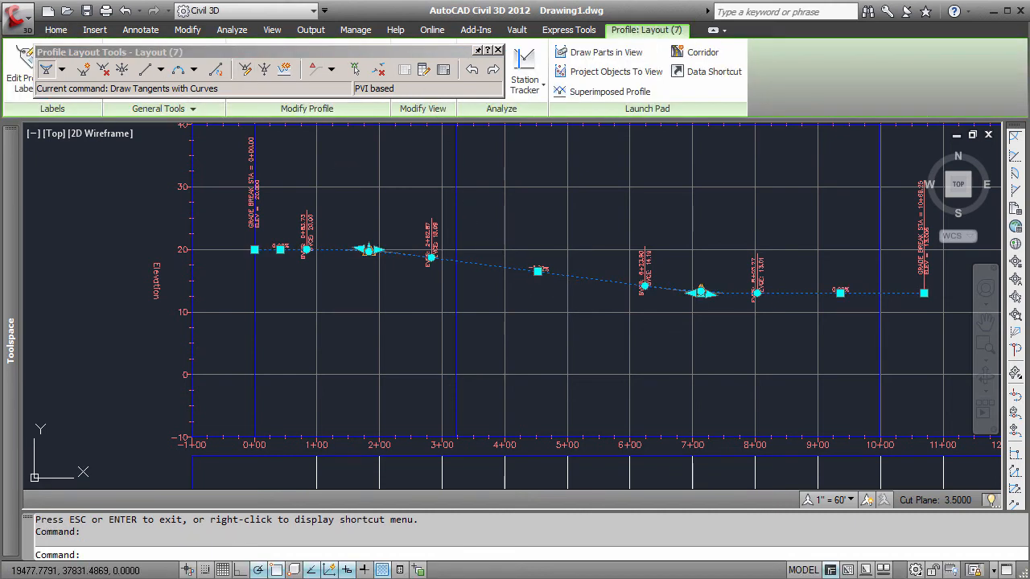
left_click(499, 53)
key("Escape")
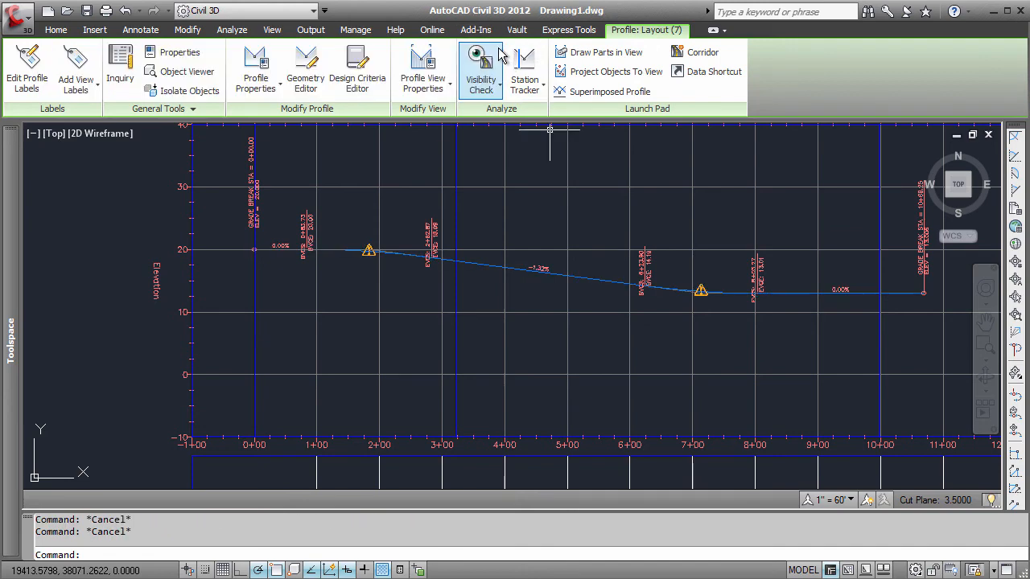
Step: Reopen the layout profile's editing tools with the Geometry Editor to view them, and close them again
left_click(492, 264)
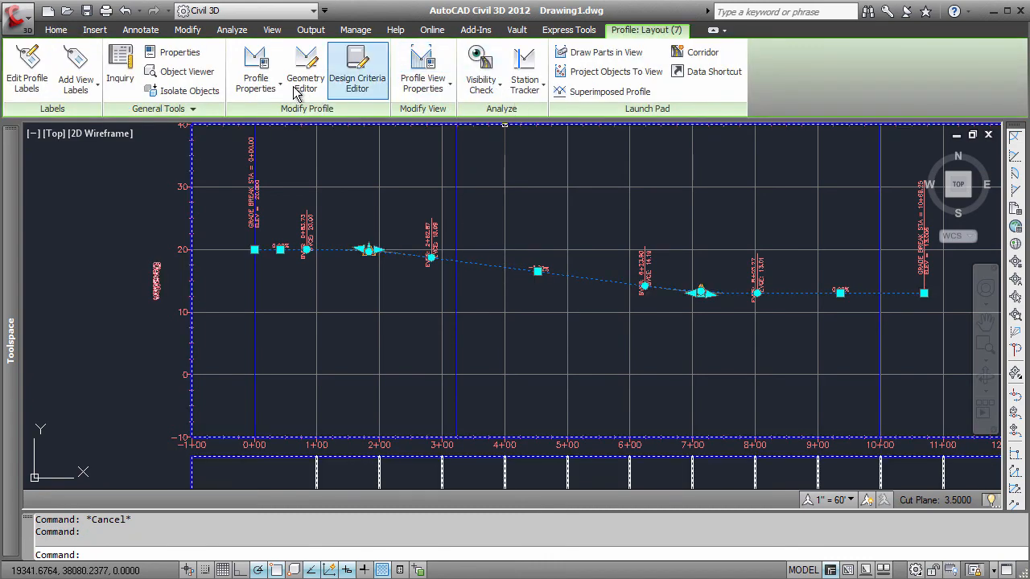
left_click(305, 83)
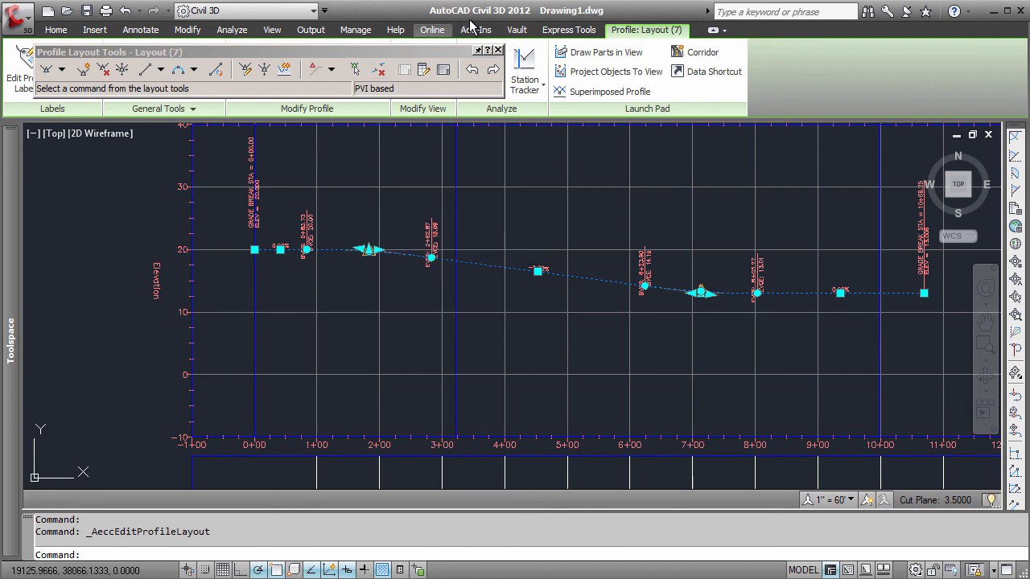
left_click(500, 51)
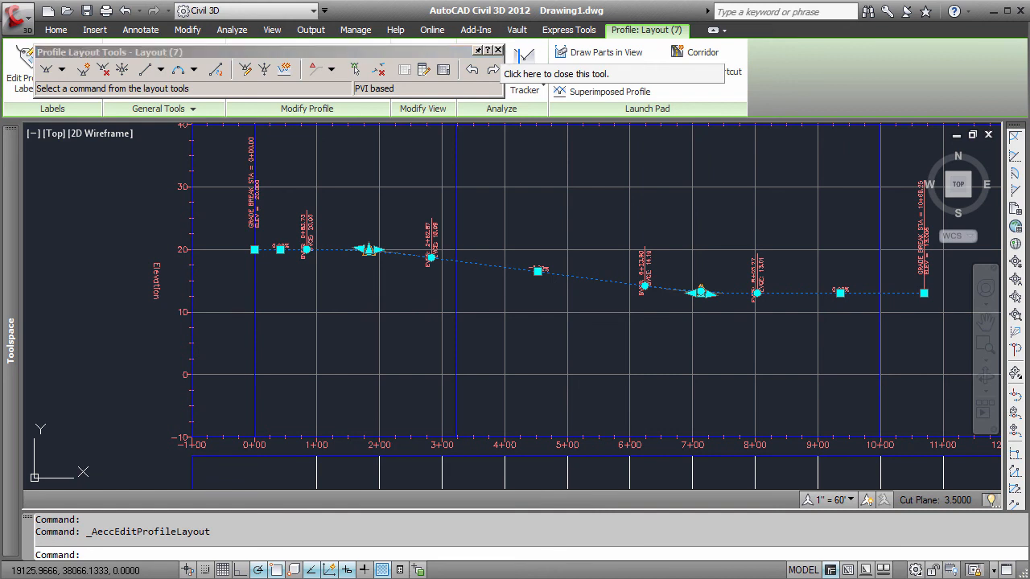